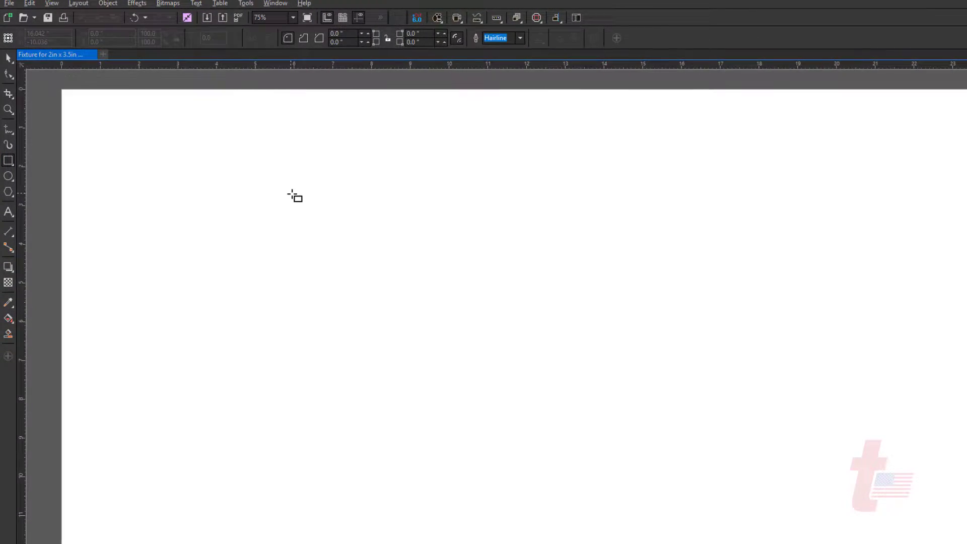
# Step: Draw the tag outline rectangle and size it to 3.503 by 2.003 inches
pyautogui.moveTo(295, 197); pyautogui.dragTo(512, 341)
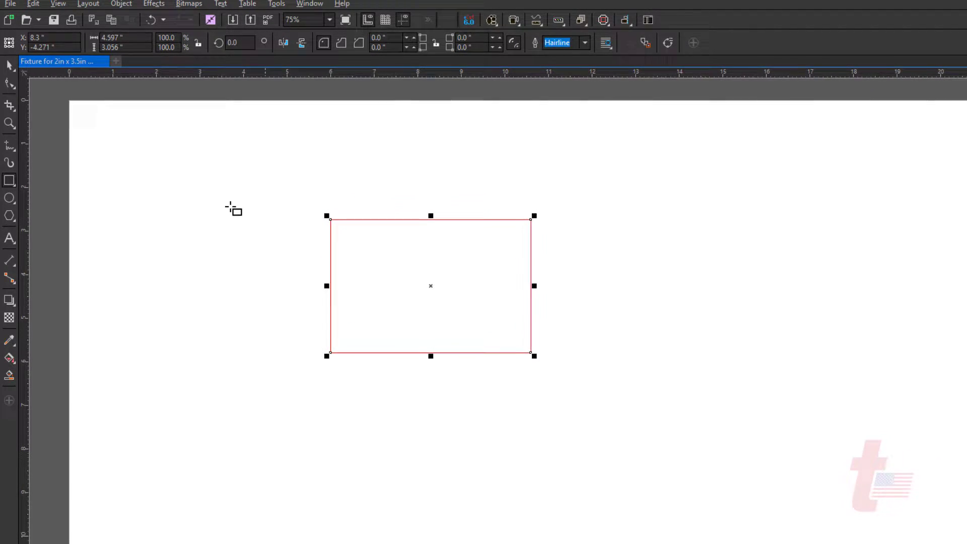
pyautogui.doubleClick(112, 38)
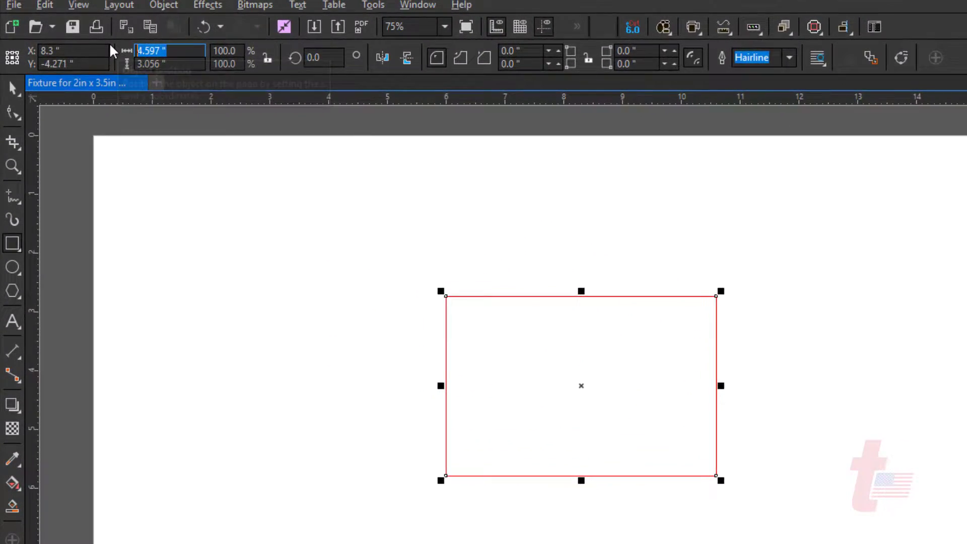
pyautogui.write('3')
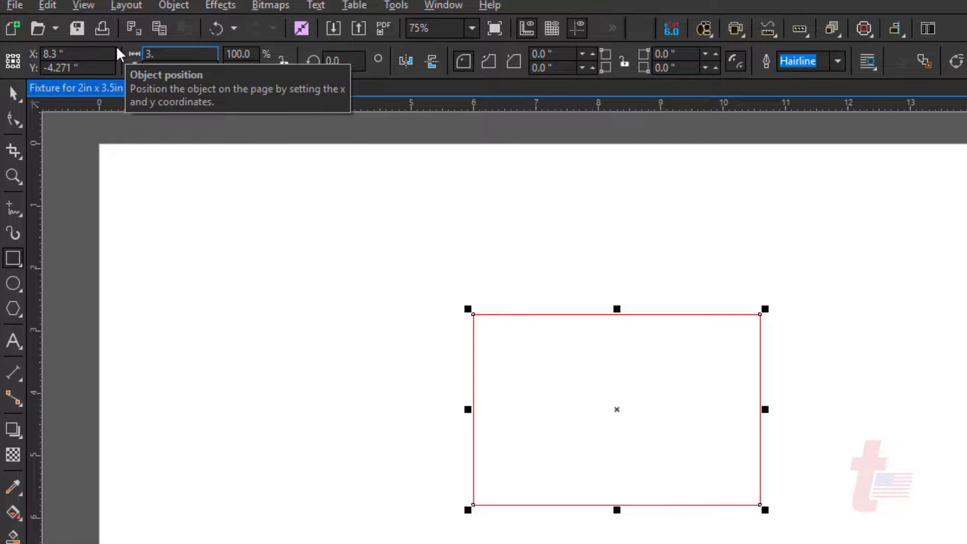
pyautogui.write('.50')
pyautogui.write('3')
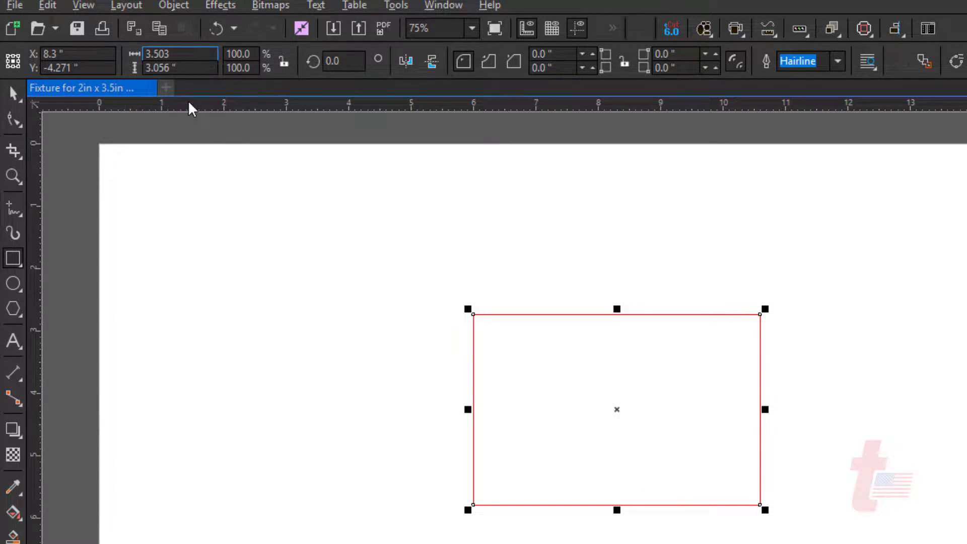
pyautogui.press('Tab')
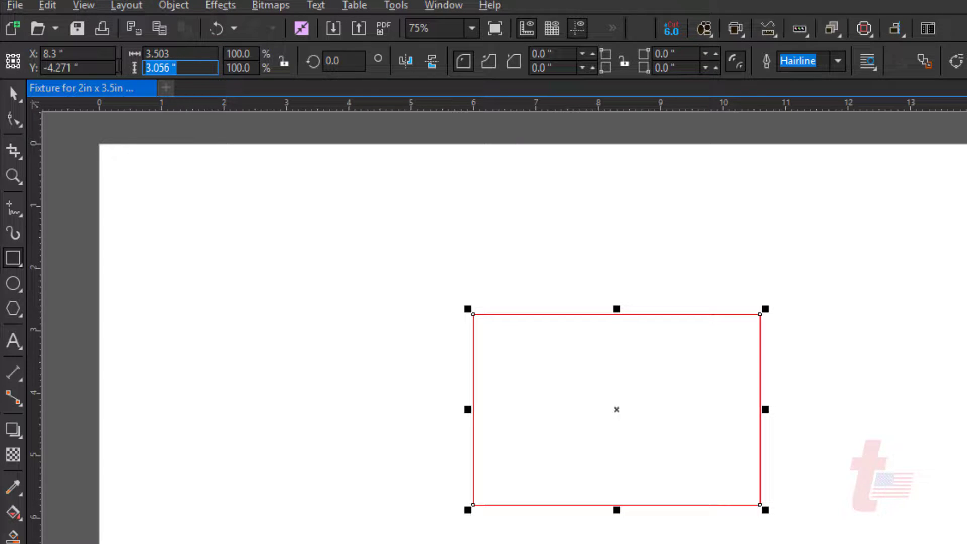
pyautogui.write('2.')
pyautogui.write('003')
pyautogui.press('Return')
pyautogui.press('F7')
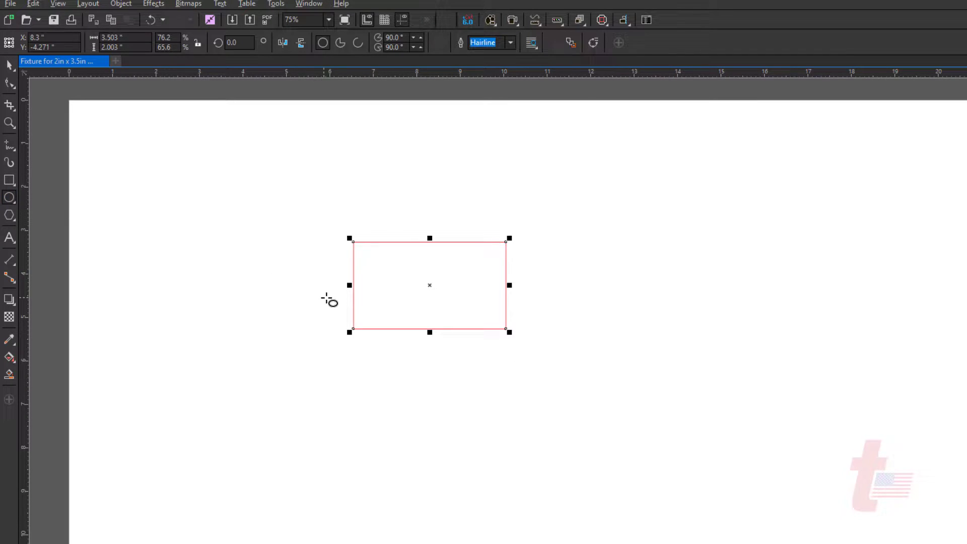
# Step: Draw a 0.85-inch circle centred on the rectangle's left-edge midpoint
pyautogui.click(354, 288)
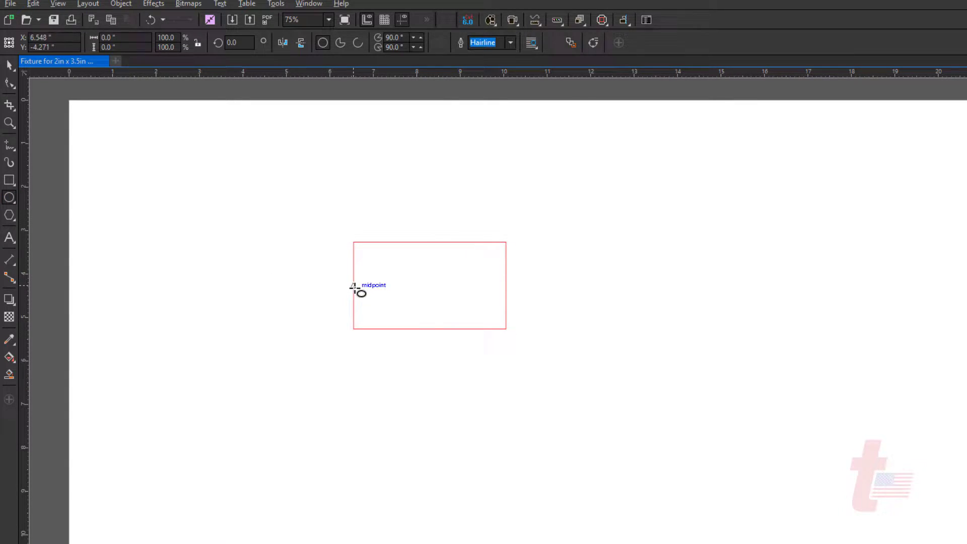
pyautogui.moveTo(353, 288); pyautogui.dragTo(372, 304)
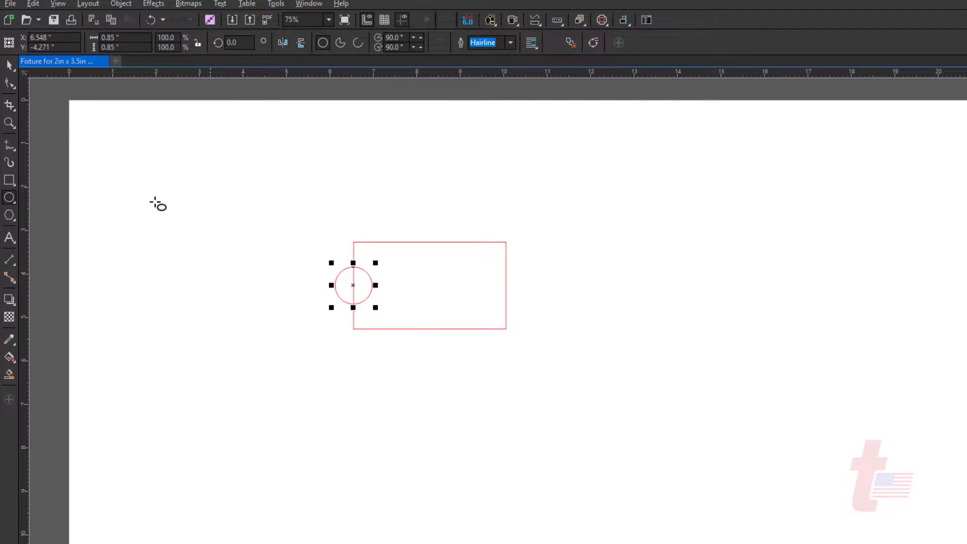
pyautogui.click(12, 67)
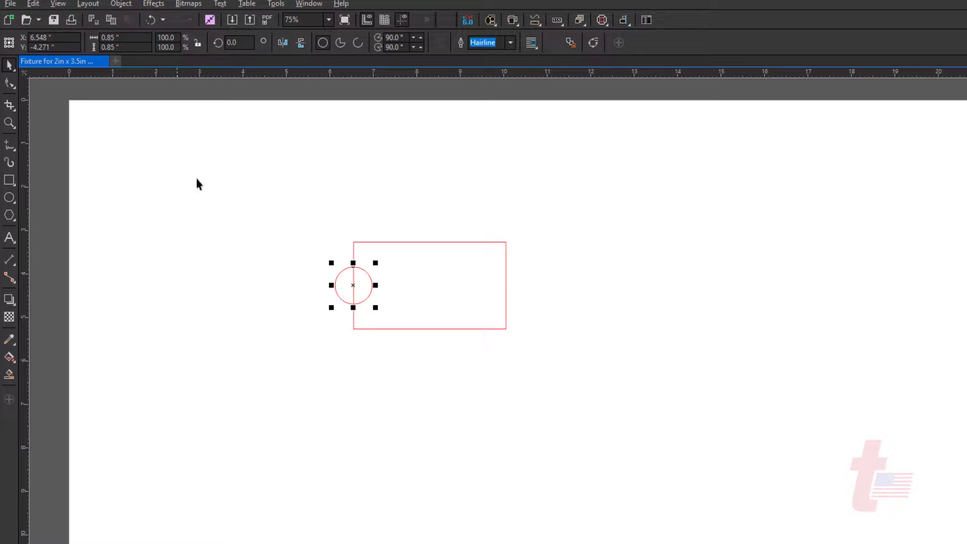
pyautogui.click(235, 215)
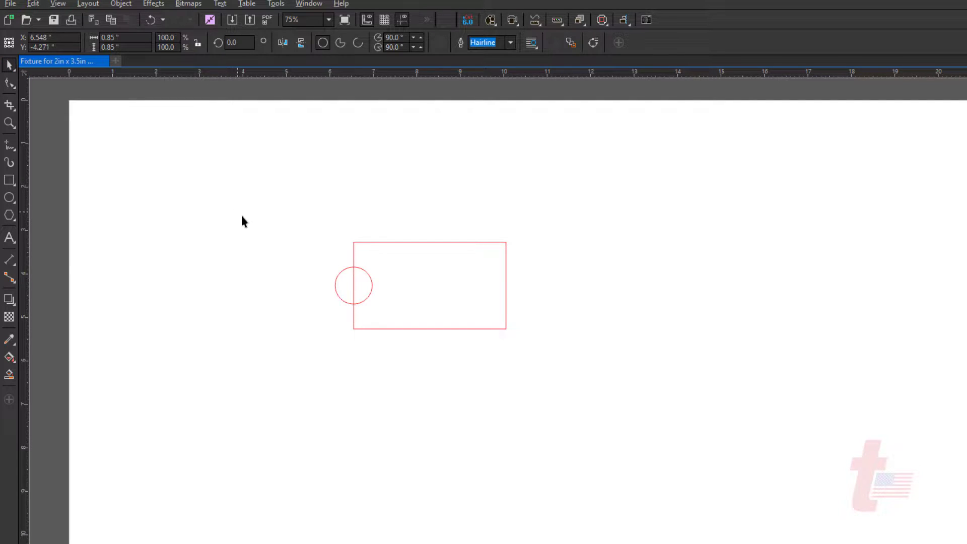
# Step: Weld the circle to the rectangle and give the circle a blue outline
pyautogui.click(341, 279)
pyautogui.keyDown('shift'); pyautogui.click(434, 245); pyautogui.keyUp('shift')
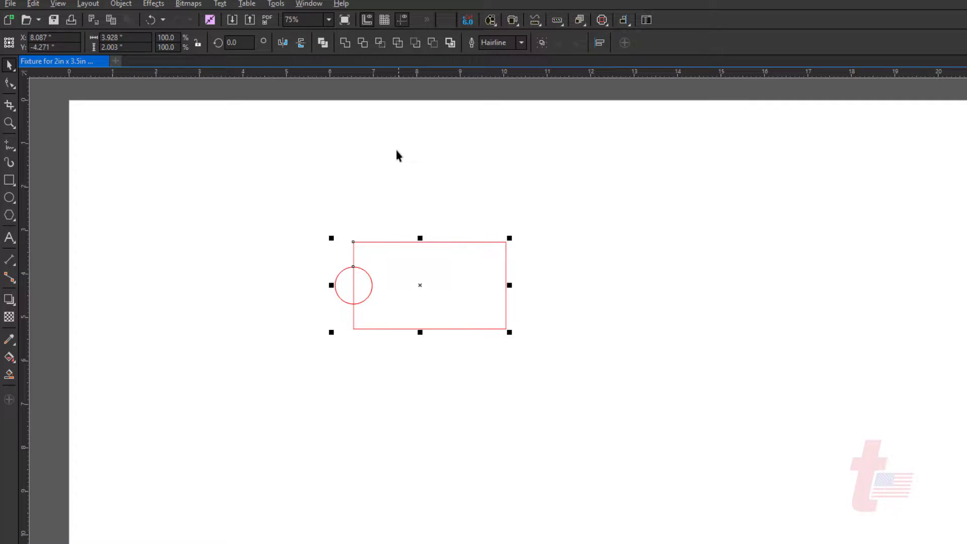
pyautogui.click(341, 43)
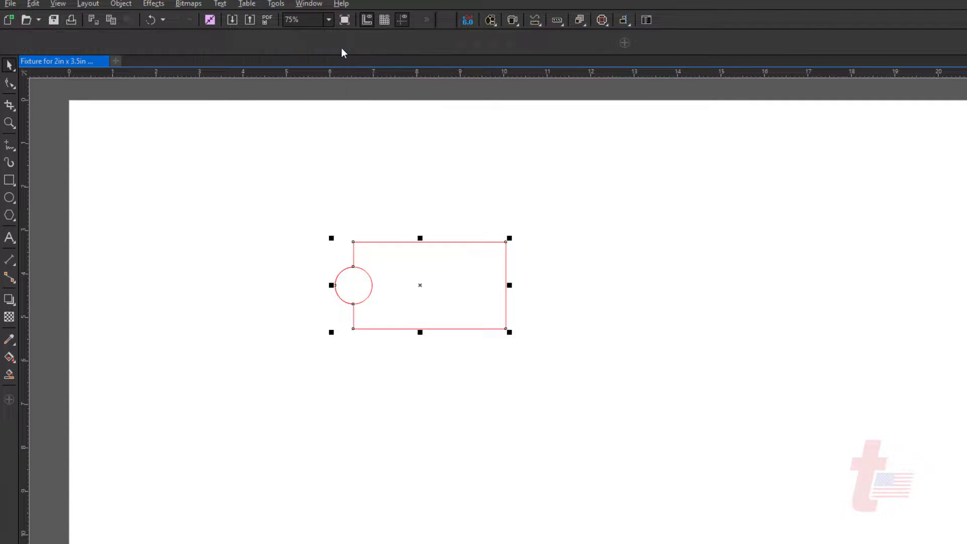
pyautogui.click(331, 150)
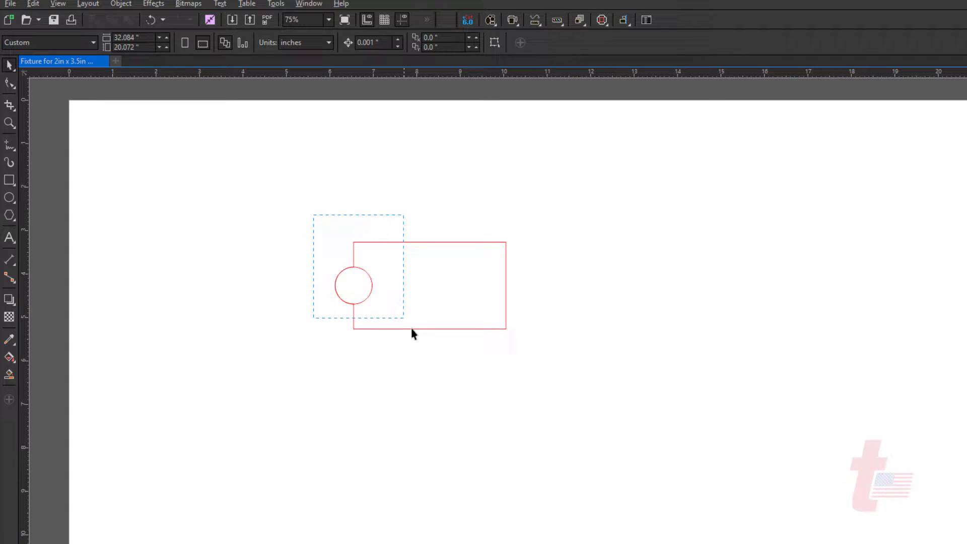
pyautogui.moveTo(413, 334); pyautogui.dragTo(415, 339)
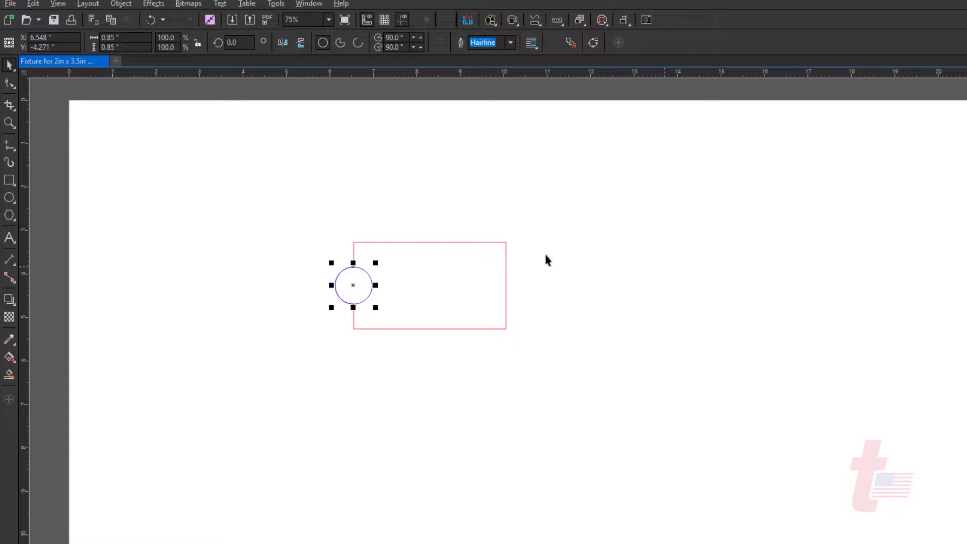
pyautogui.click(321, 214)
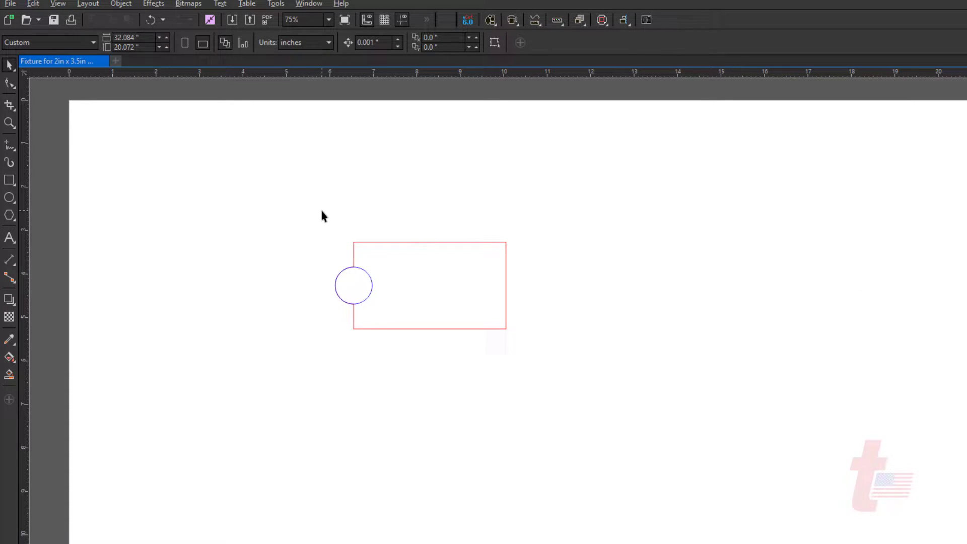
# Step: Copy the circle-and-rectangle tag sideways into a row of six tags
pyautogui.moveTo(318, 212); pyautogui.dragTo(559, 346)
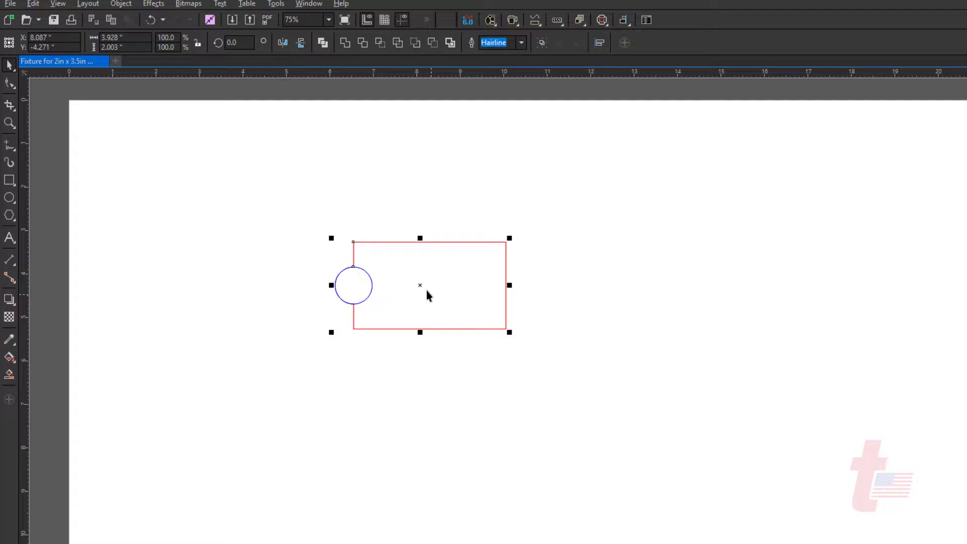
pyautogui.moveTo(419, 285); pyautogui.dragTo(605, 309)
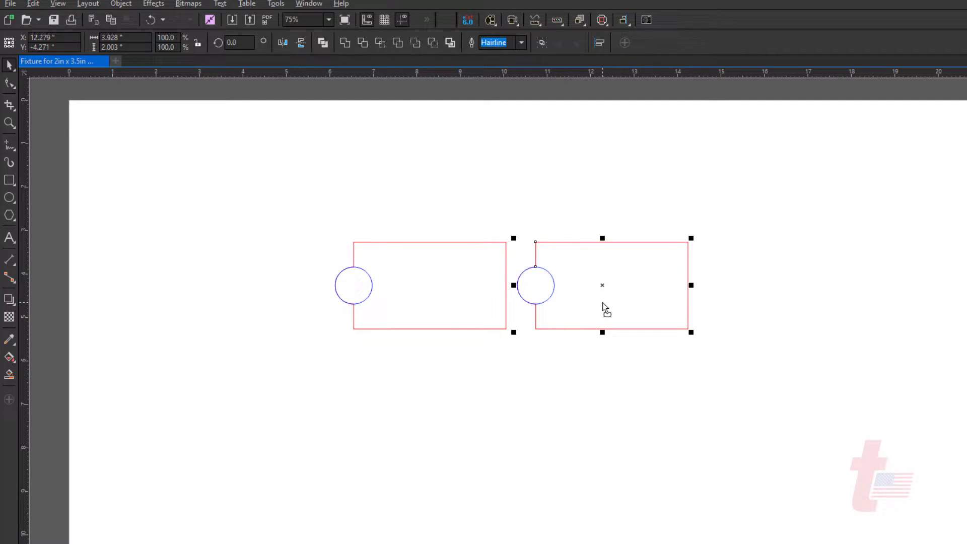
pyautogui.hotkey('ctrl', 'r')
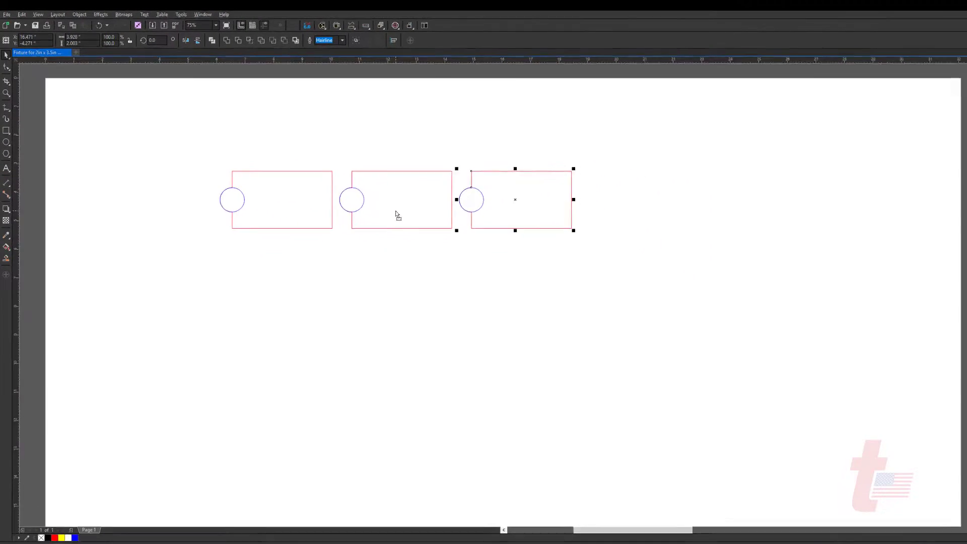
pyautogui.hotkey('ctrl', 'r')
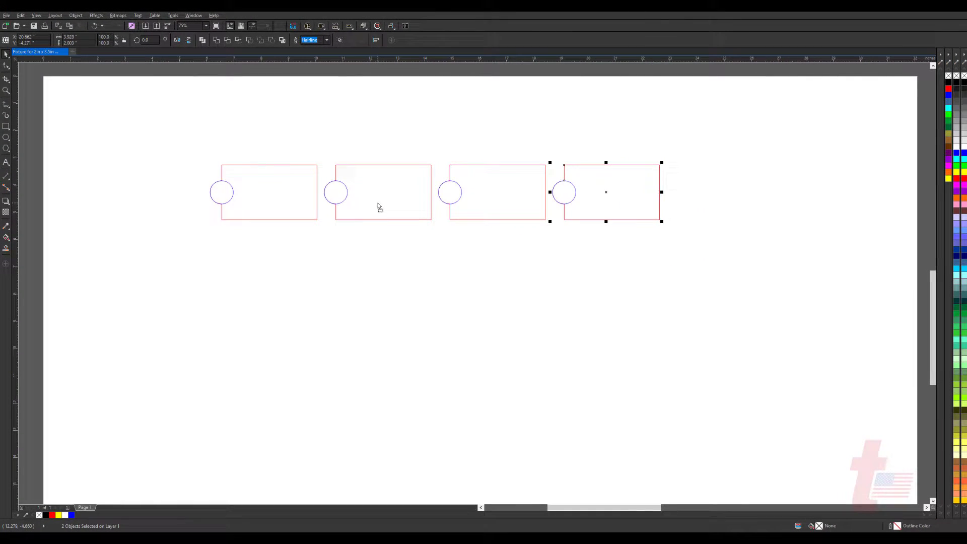
pyautogui.hotkey('ctrl', 'r')
pyautogui.hotkey('ctrl', 'r')
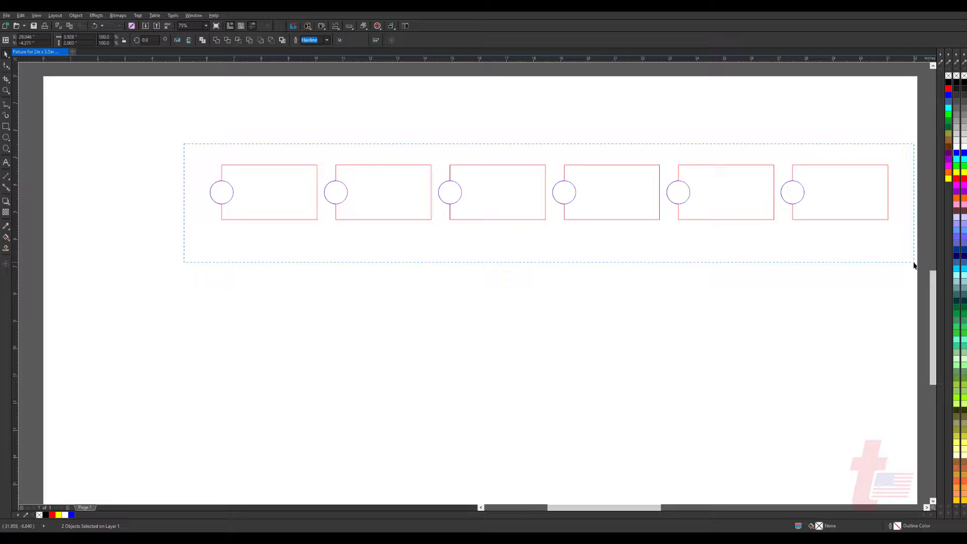
# Step: Duplicate the row downward into five evenly spaced rows and view the whole page
pyautogui.moveTo(184, 144); pyautogui.dragTo(906, 264)
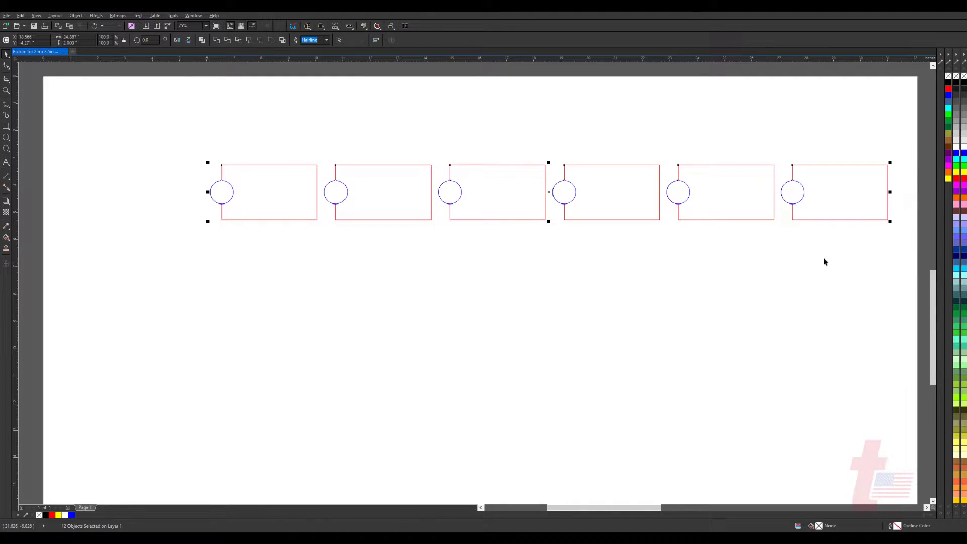
pyautogui.moveTo(549, 193); pyautogui.dragTo(554, 262)
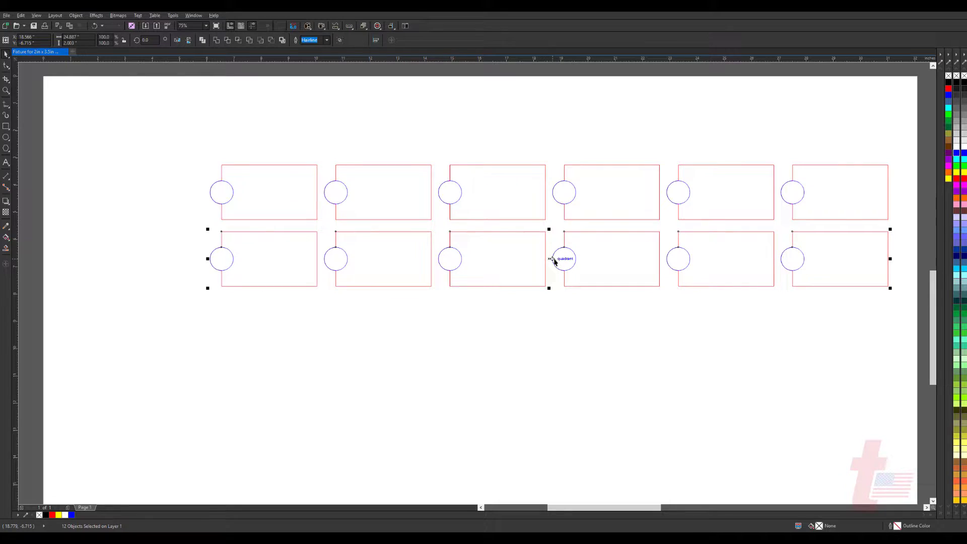
pyautogui.hotkey('ctrl', 'r')
pyautogui.hotkey('ctrl', 'r')
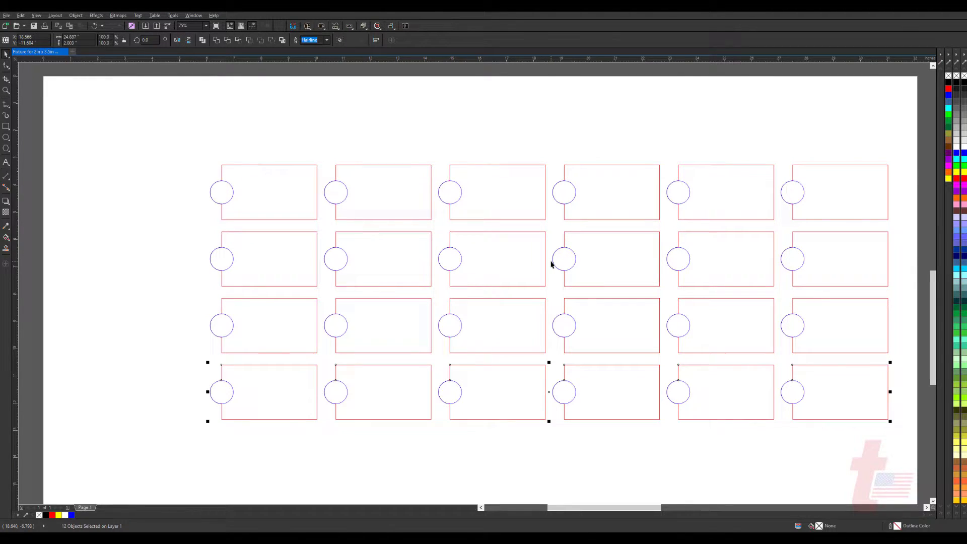
pyautogui.hotkey('ctrl', 'r')
pyautogui.scroll(-1, 552, 262)
pyautogui.moveTo(552, 263); pyautogui.dragTo(390, 240)
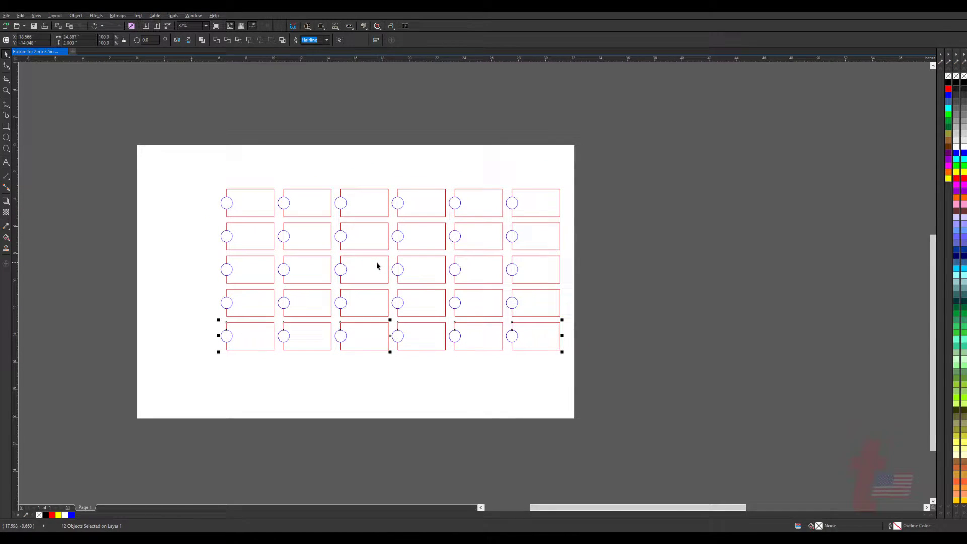
# Step: Select the whole six-by-eight fixture template for printing to the Trotec Engraver
pyautogui.click(6, 115)
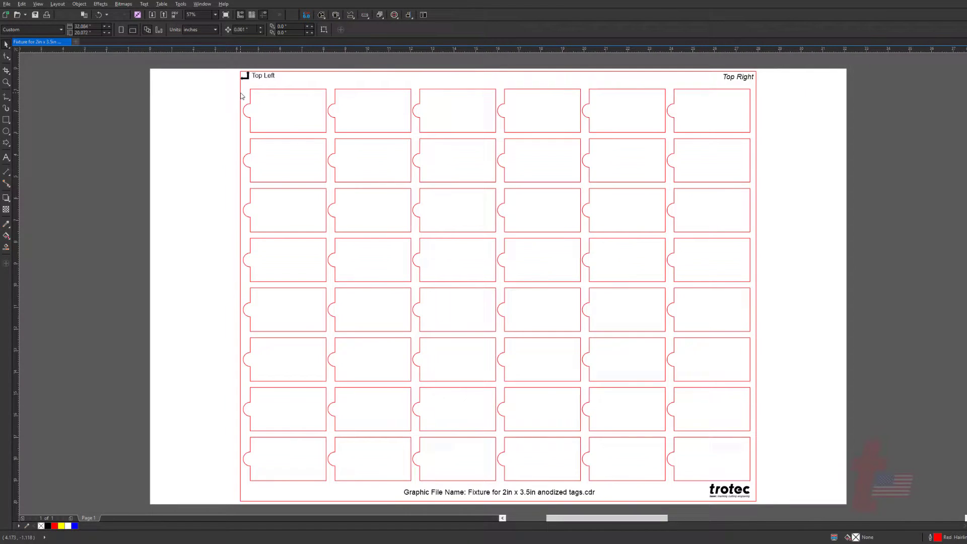
pyautogui.click(241, 96)
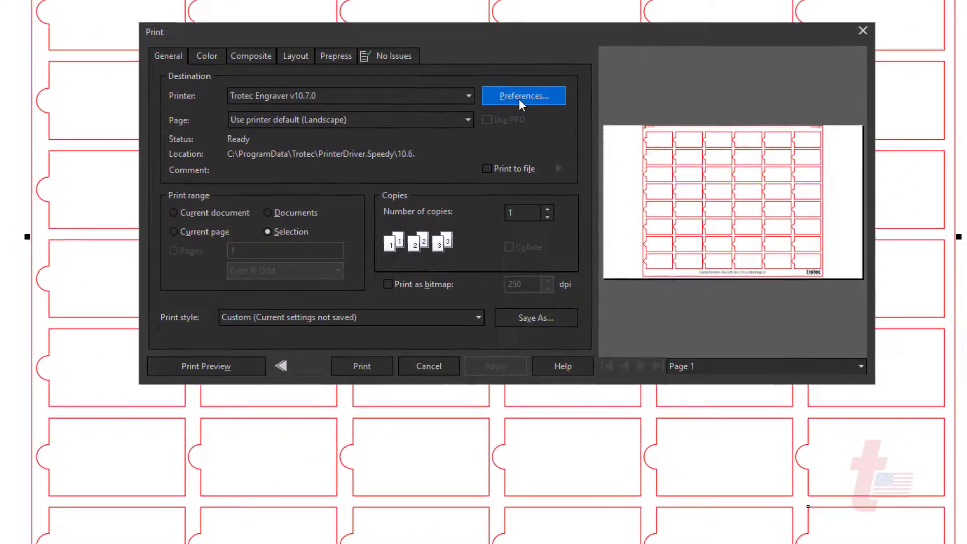
# Step: Set the engraver job material to TroGlass and send the template to the laser
pyautogui.click(524, 83)
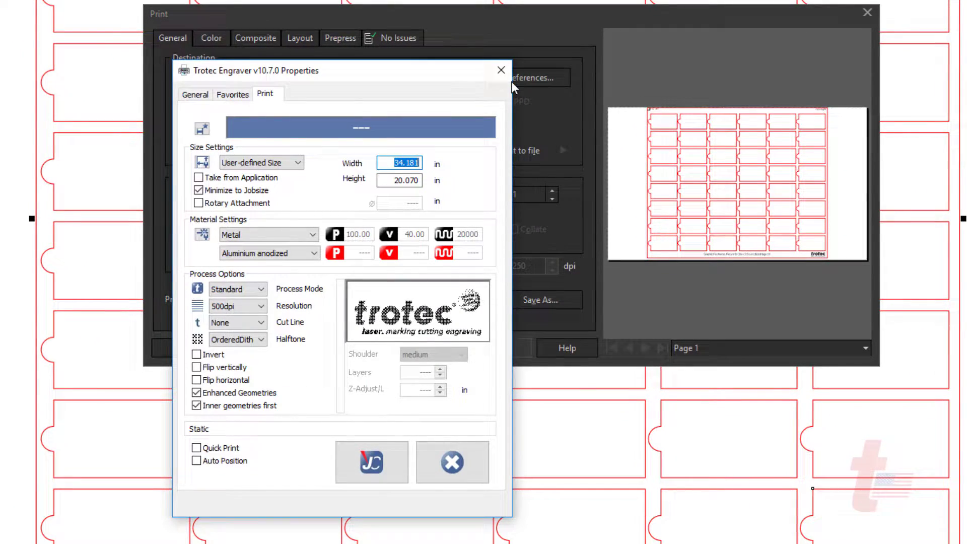
pyautogui.click(311, 235)
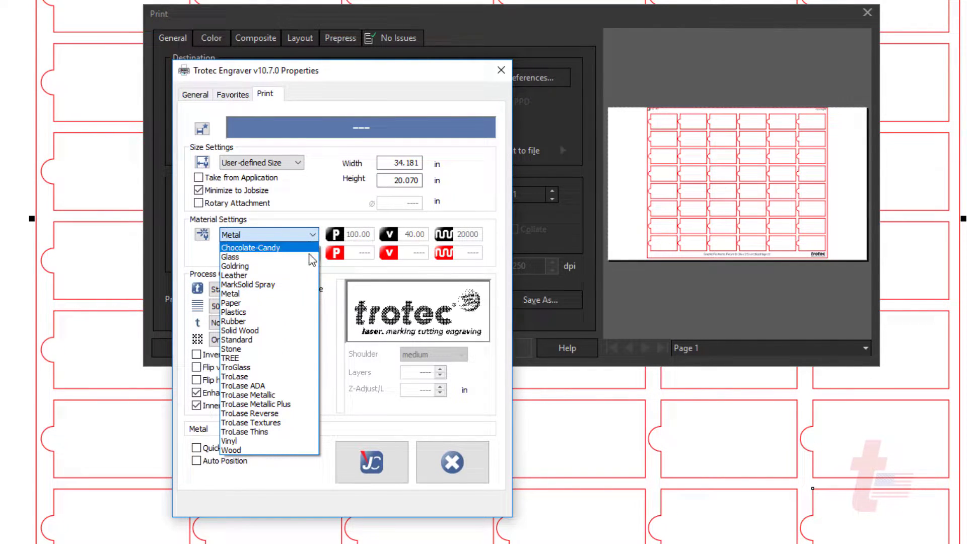
pyautogui.click(287, 368)
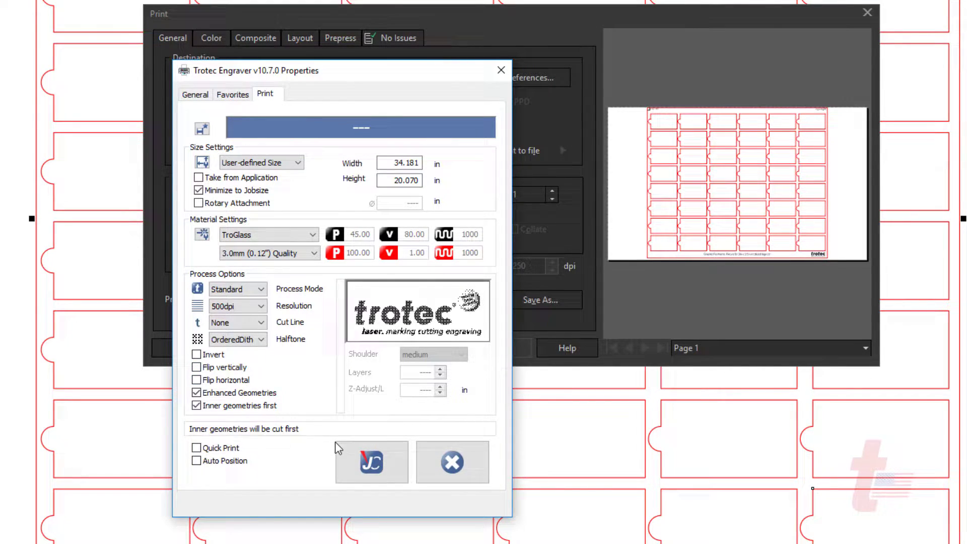
pyautogui.click(372, 463)
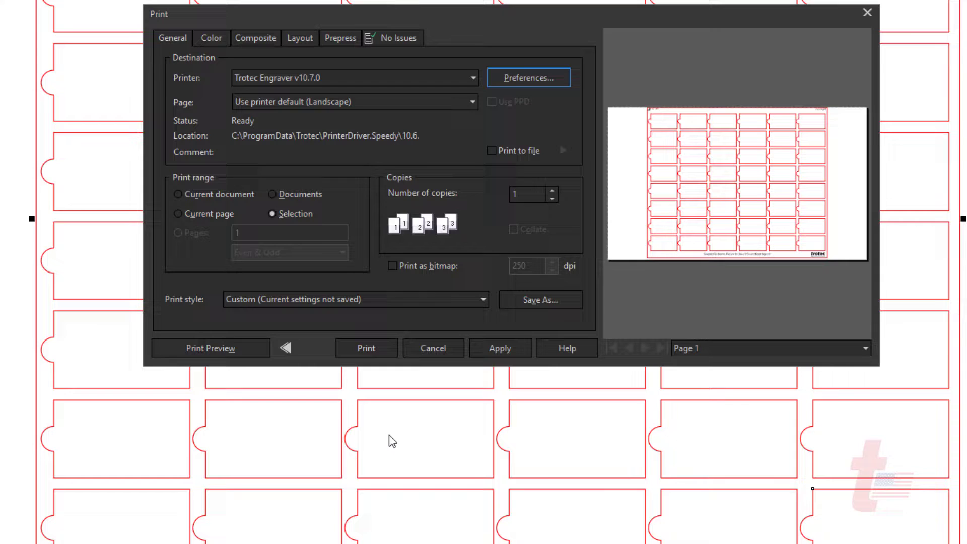
pyautogui.click(363, 352)
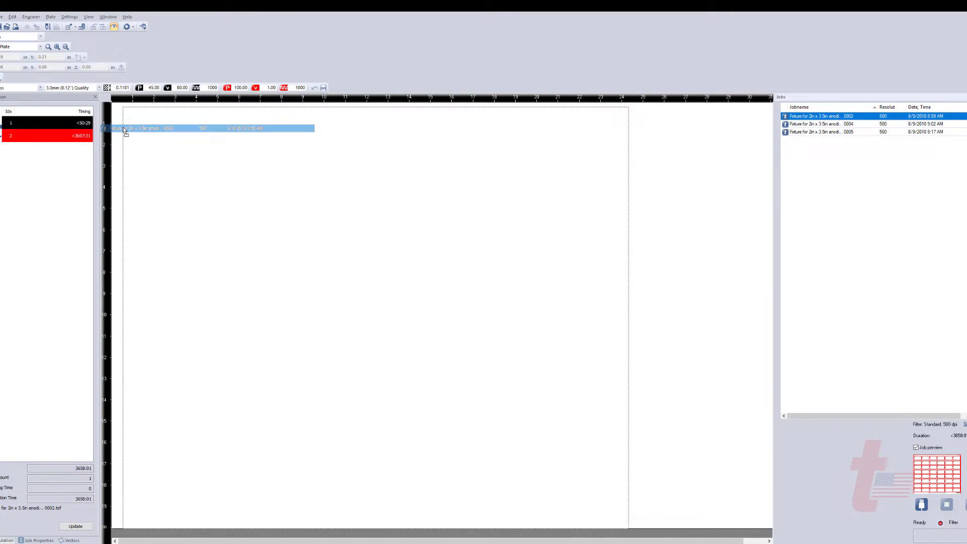
# Step: Delete the placed job from the JobControl plate
pyautogui.press('Delete')
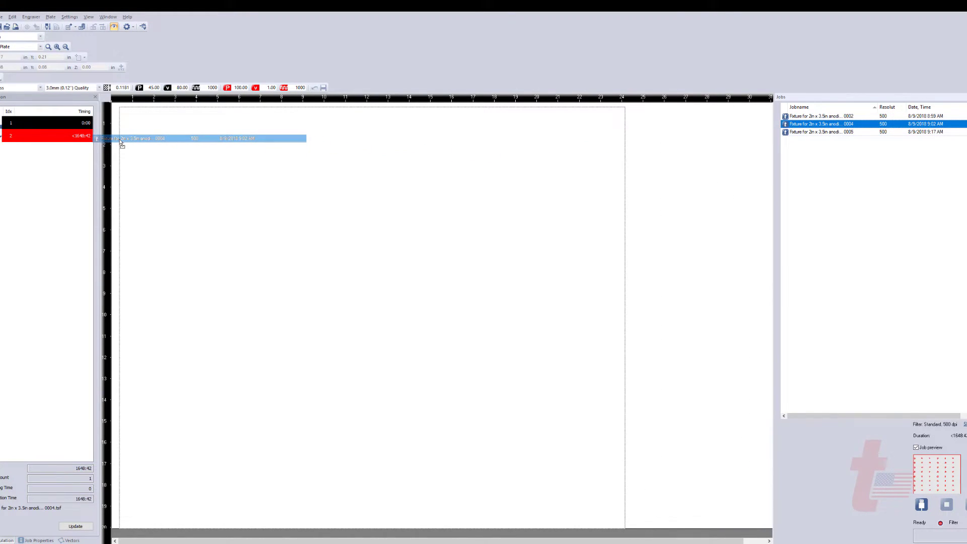
# Step: Drag the circle-grid job from the job list onto the plate's top-left corner
pyautogui.moveTo(120, 142); pyautogui.dragTo(119, 143)
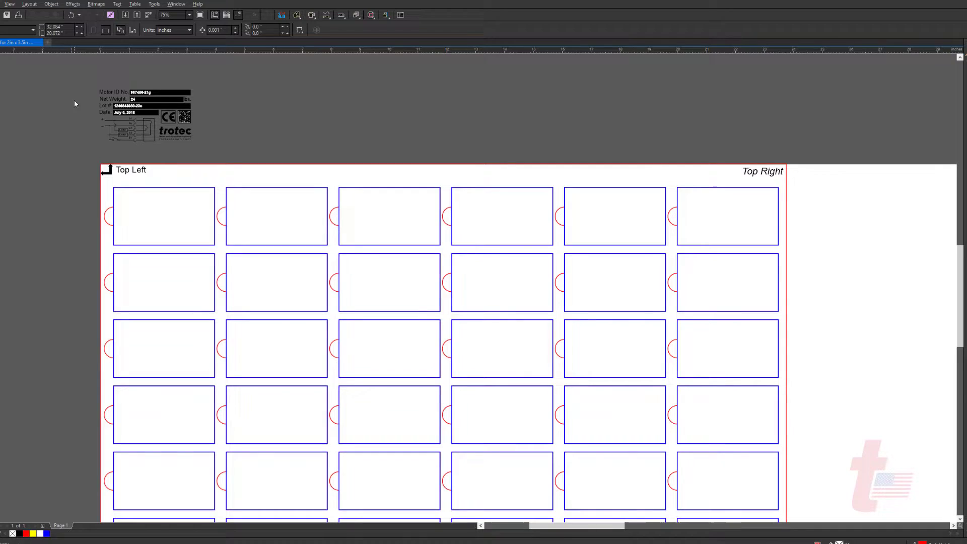
pyautogui.scroll(1, 74, 101)
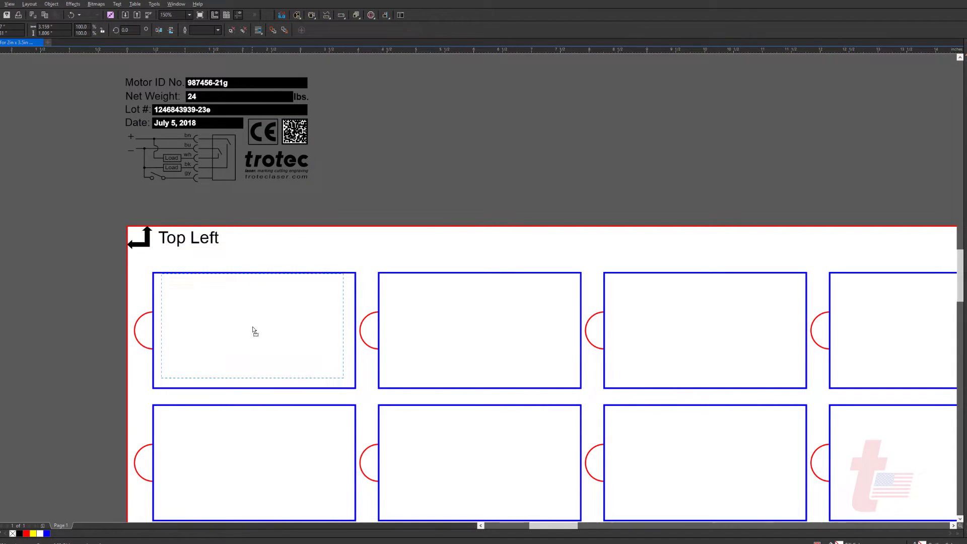
# Step: Place the motor ID tag in the first field, copy it to the second, and repeat for the rest
pyautogui.moveTo(254, 333); pyautogui.dragTo(253, 330)
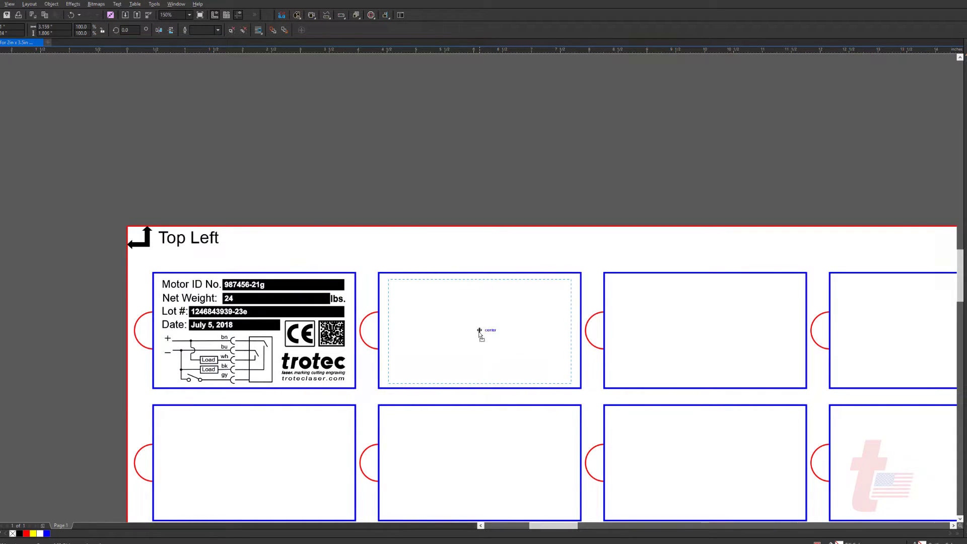
pyautogui.moveTo(478, 333); pyautogui.dragTo(478, 334)
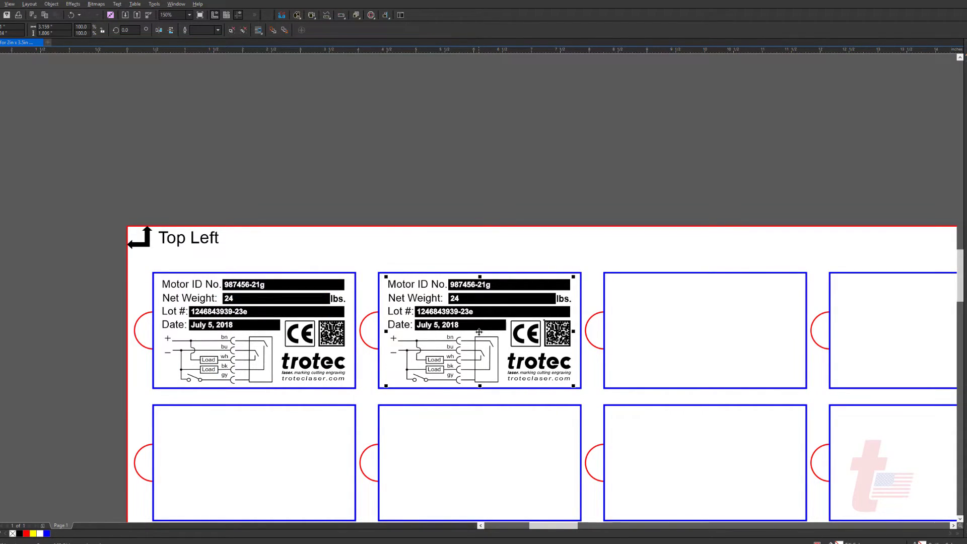
pyautogui.hotkey('ctrl', 'r')
pyautogui.hotkey('ctrl', 'r')
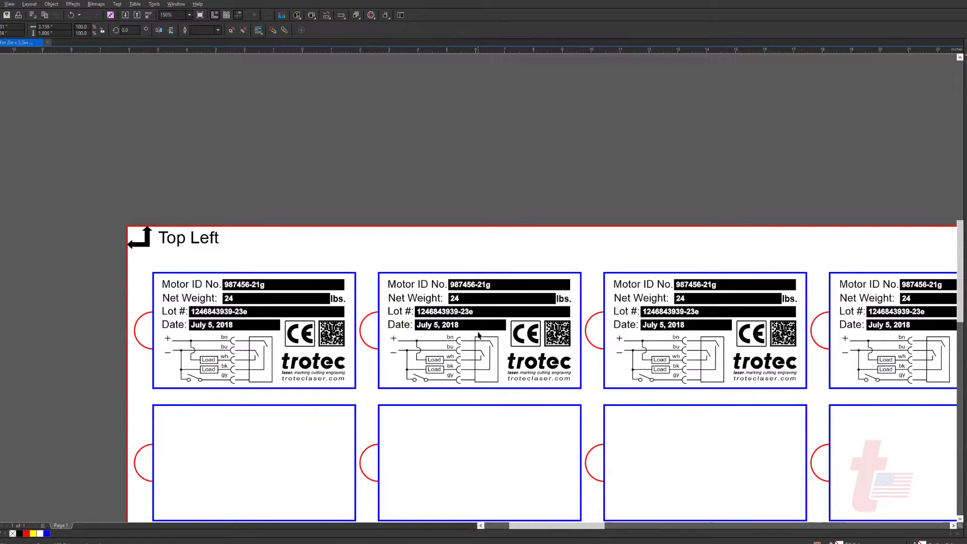
pyautogui.scroll(-1, 478, 334)
pyautogui.scroll(-2, 478, 335)
pyautogui.scroll(-1, 379, 287)
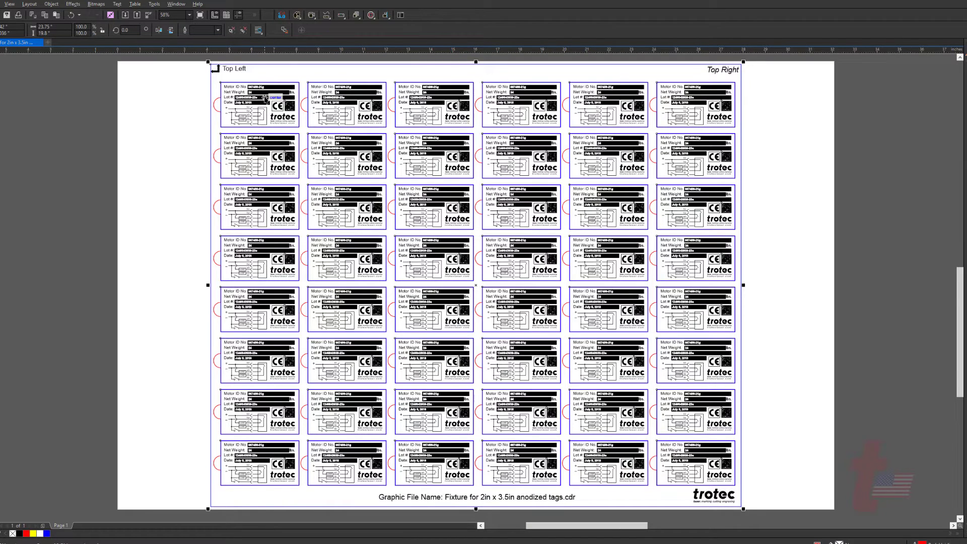
# Step: Set the engraver material to Metal, Aluminium anodized and open its material database entry
pyautogui.click(19, 16)
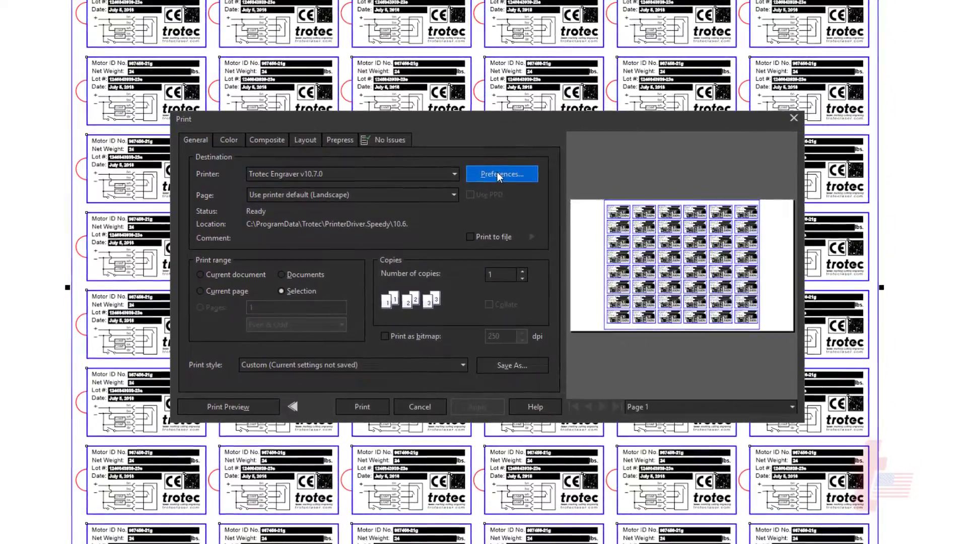
pyautogui.click(497, 175)
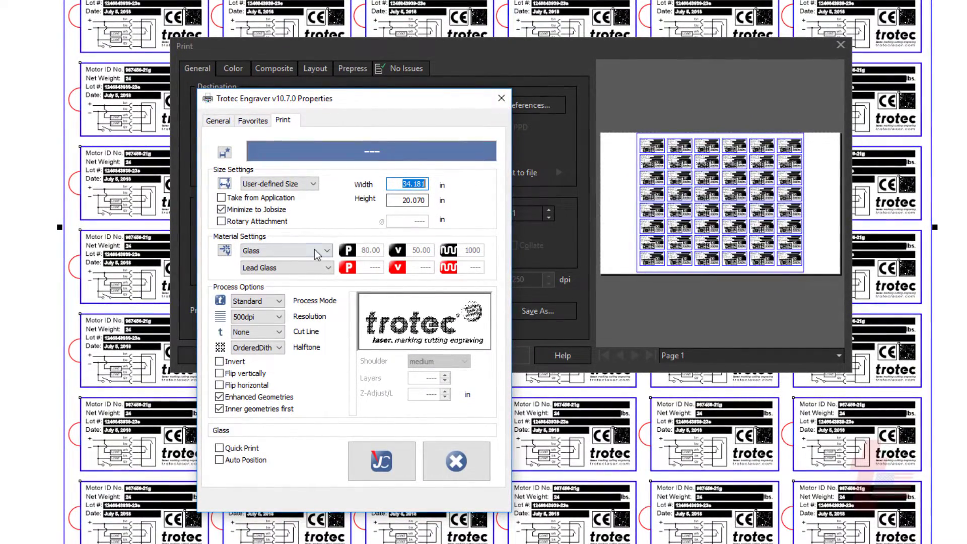
pyautogui.click(315, 252)
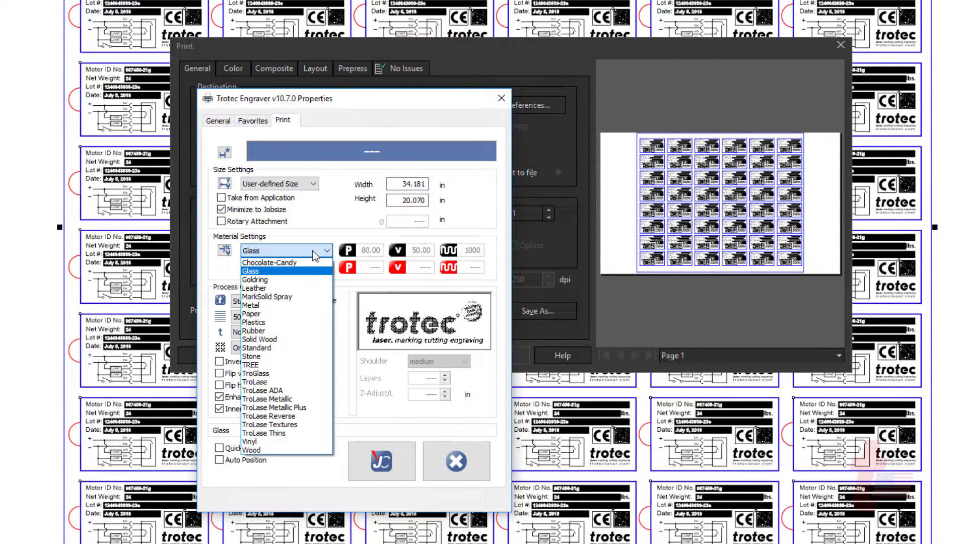
pyautogui.click(282, 303)
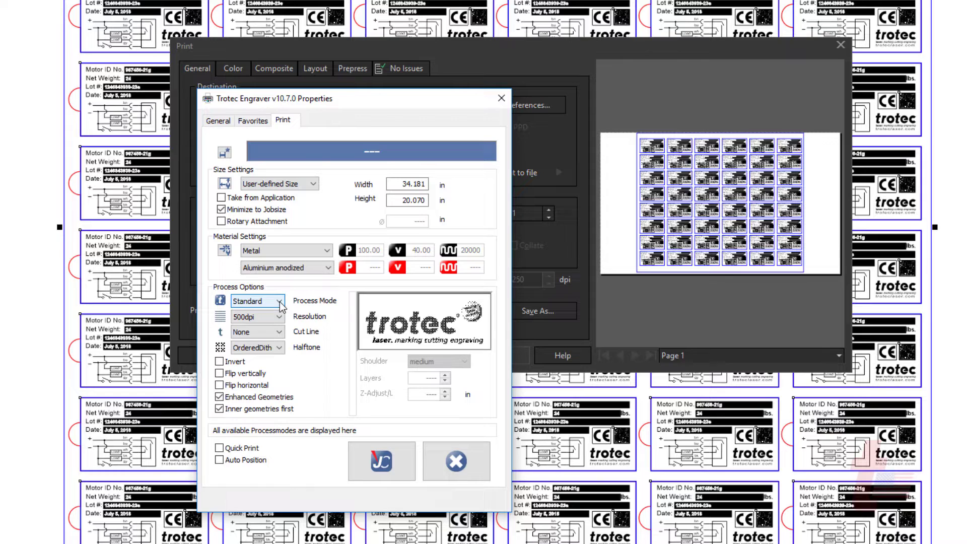
pyautogui.click(225, 250)
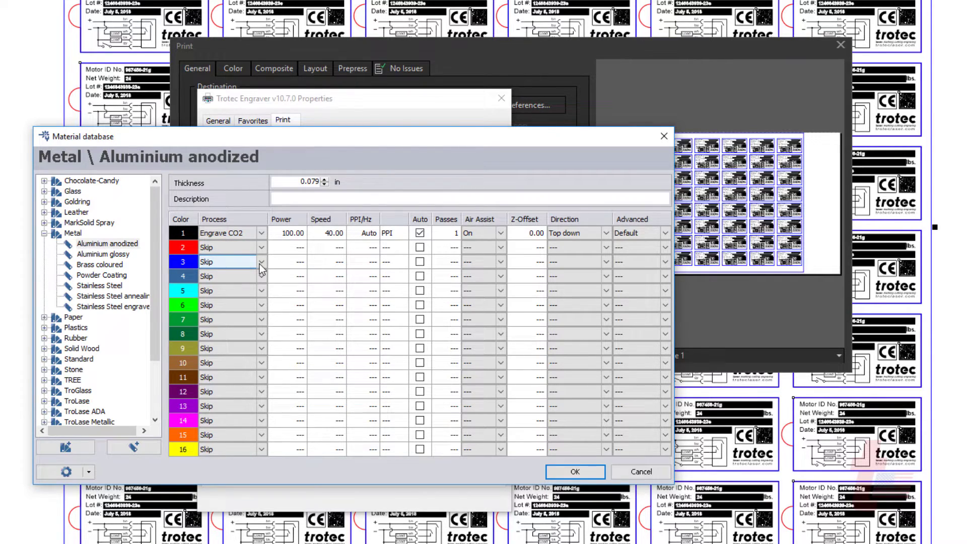
# Step: Set the blue colour to Positioning, save the material, and accept the job settings
pyautogui.click(259, 264)
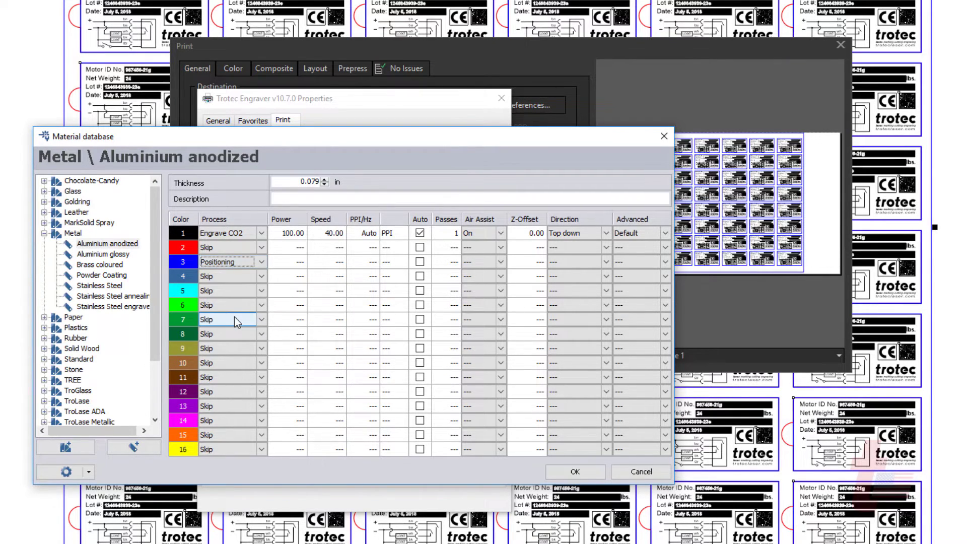
pyautogui.click(574, 472)
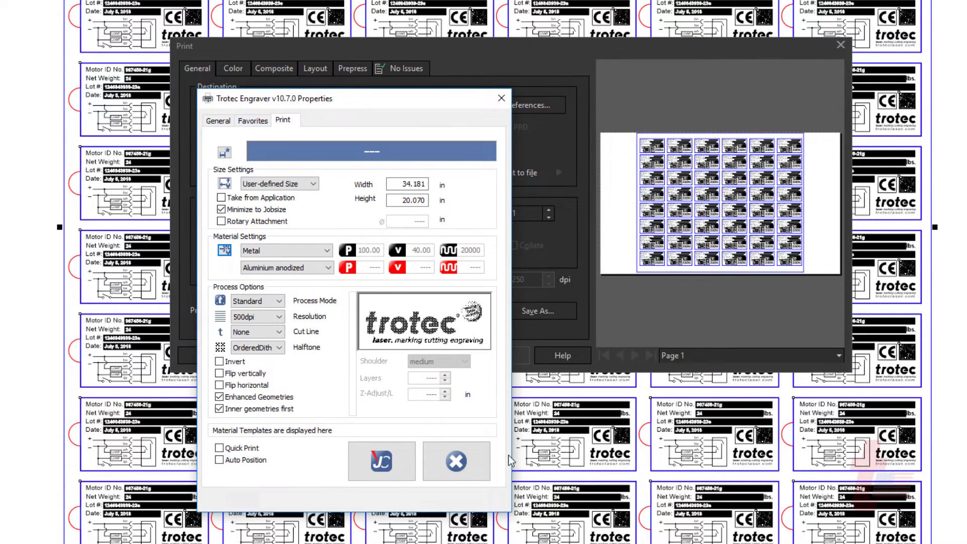
pyautogui.click(404, 463)
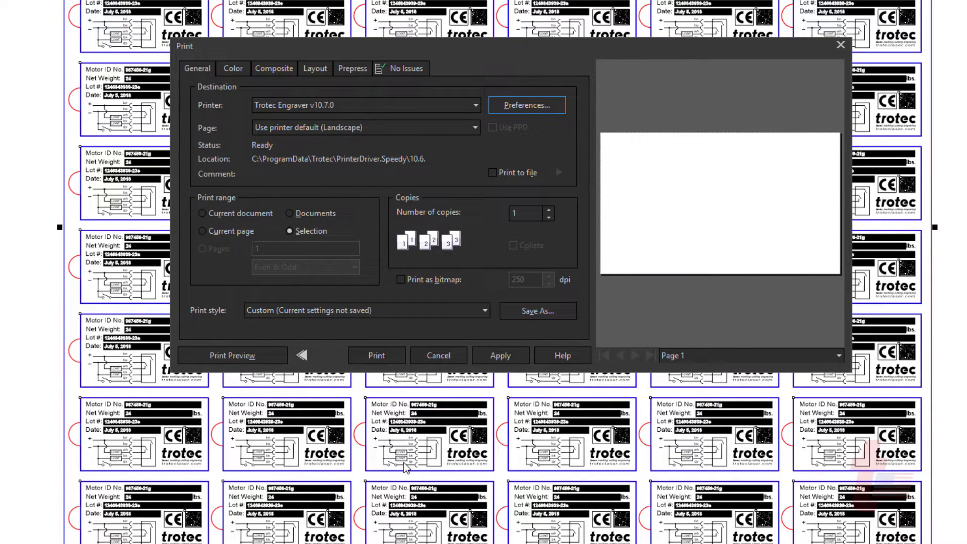
# Step: Send the tag sheet to the laser and place job 0005 at the plate's top-left corner
pyautogui.click(377, 356)
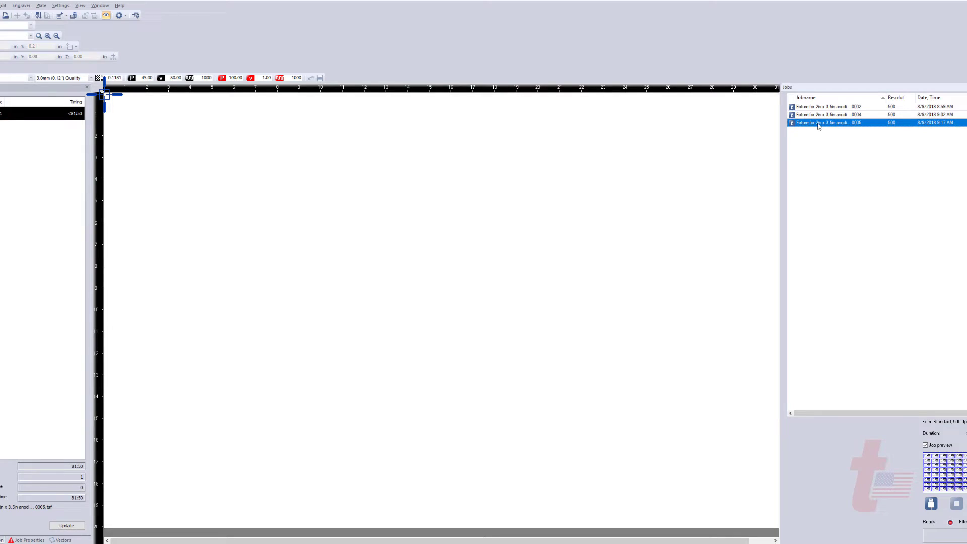
pyautogui.moveTo(628, 142); pyautogui.dragTo(110, 98)
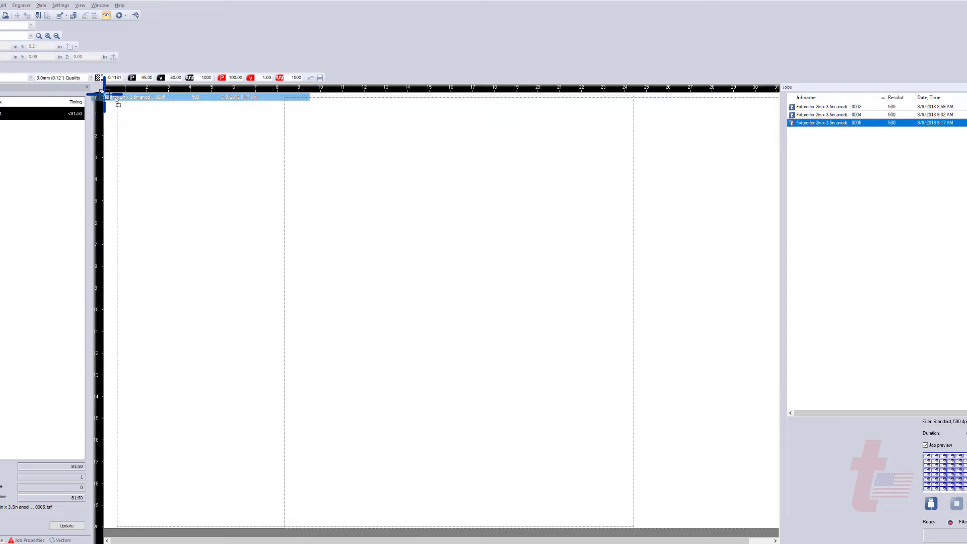